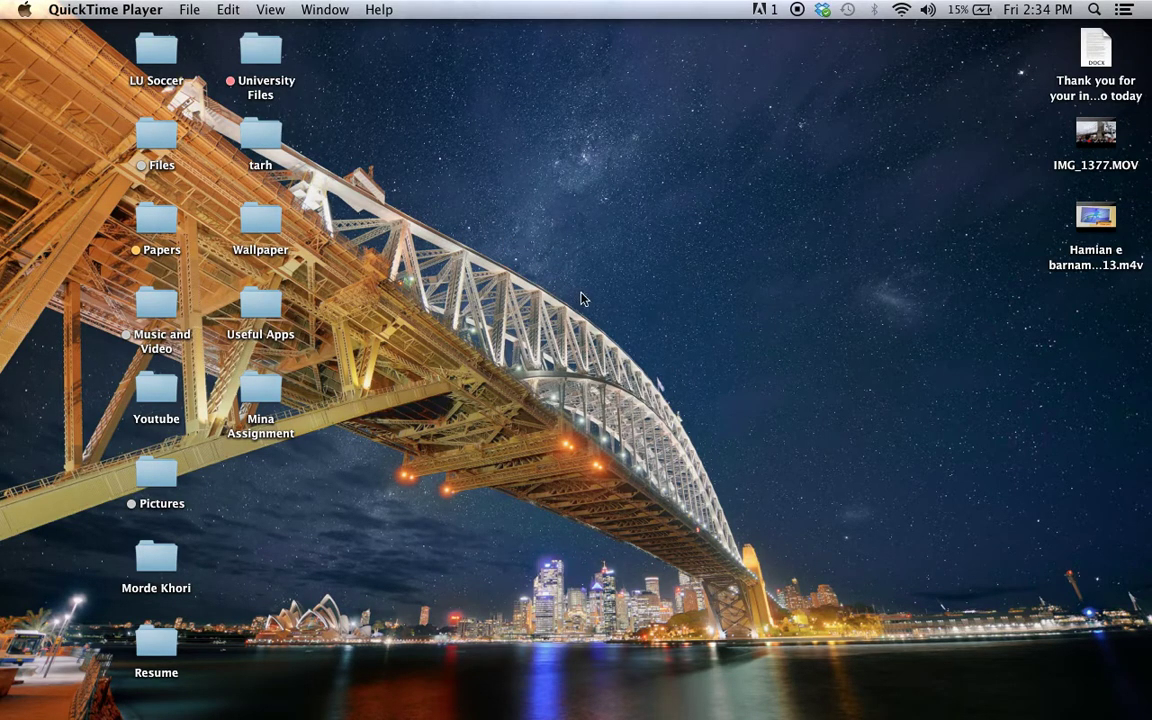
- Launch iMovie and open the Import window for the empty test event
mouse_move(869, 716)
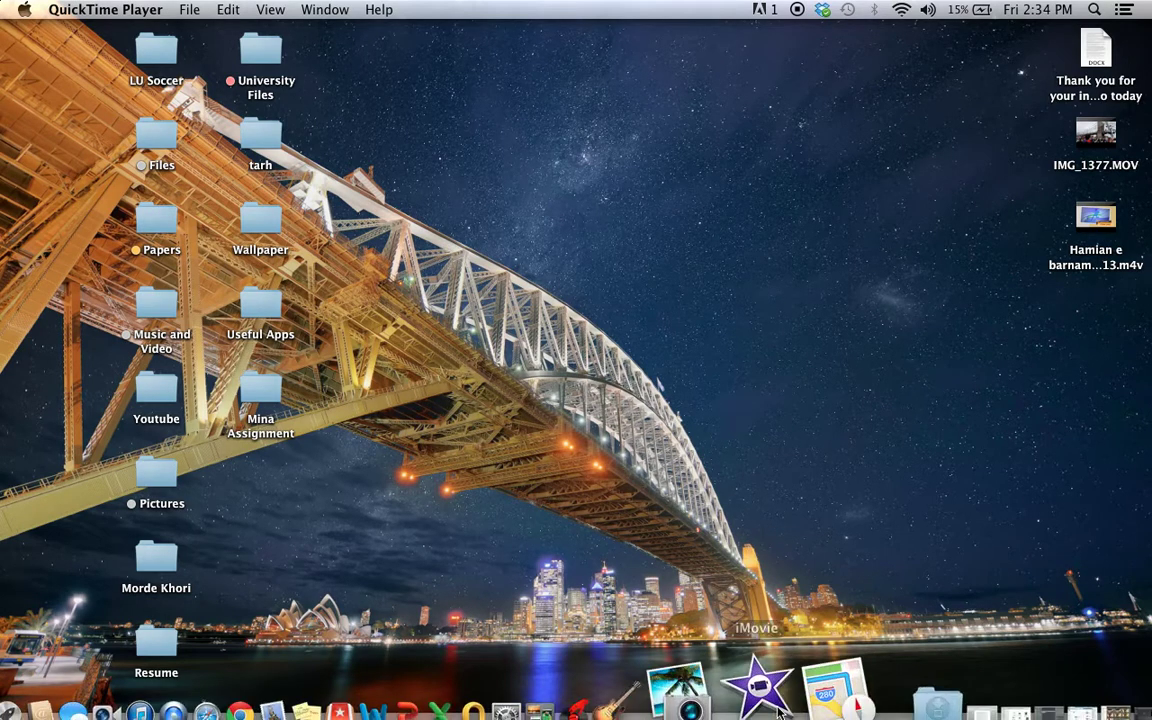
left_click(769, 686)
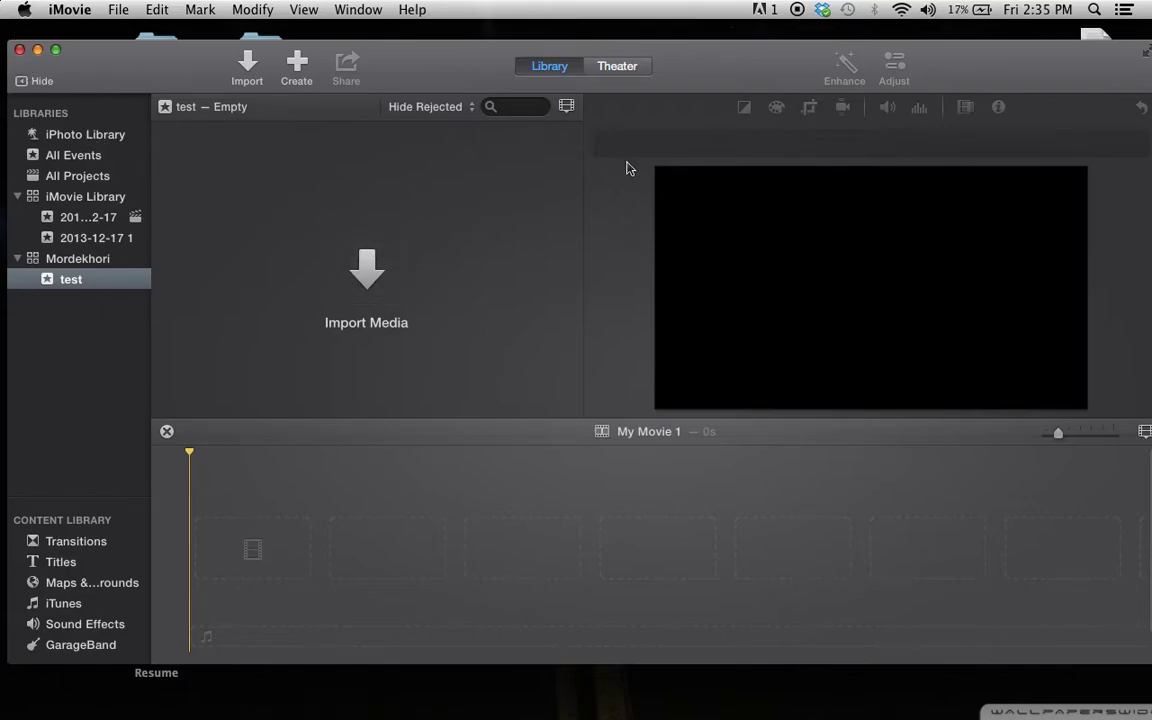
left_click(368, 276)
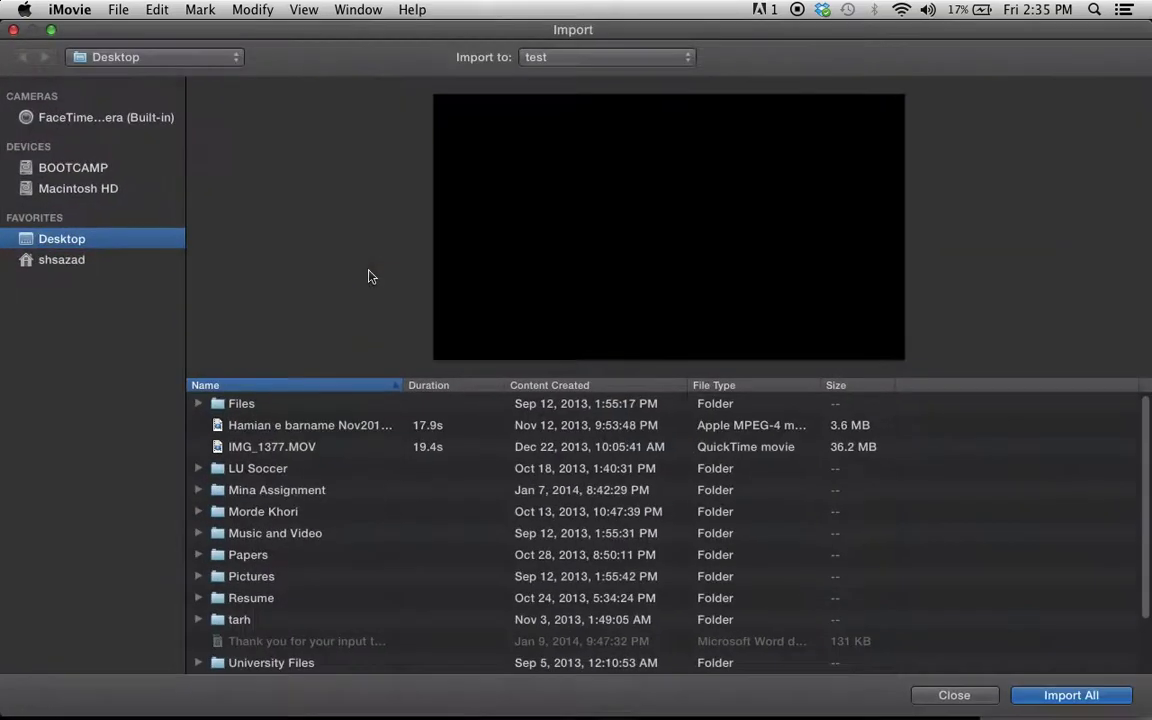
- Select IMG_1377.MOV and the other Desktop video, and import both into the test event
left_click(268, 455)
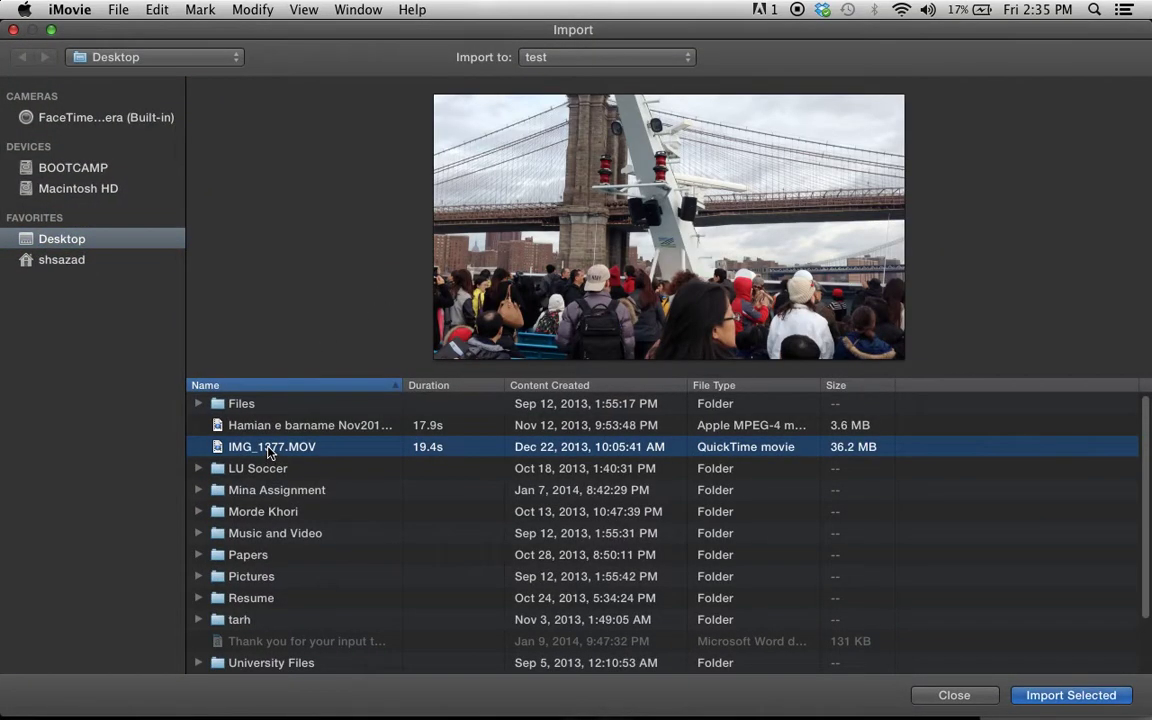
left_click(270, 428, "super")
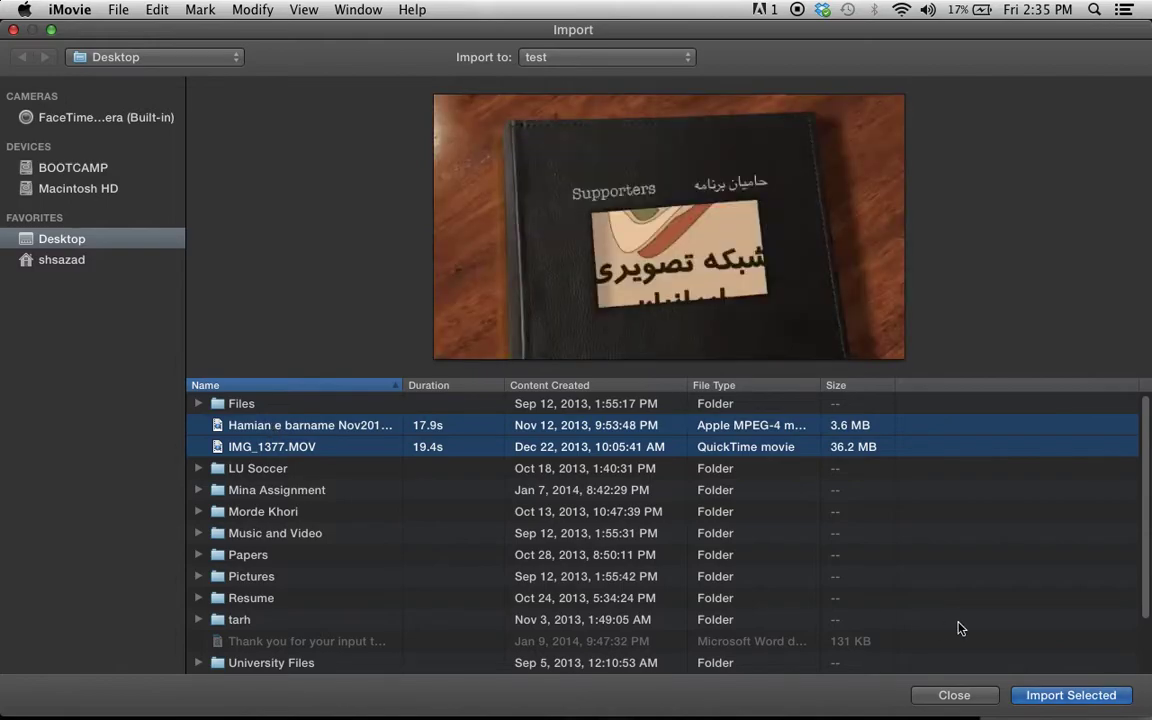
left_click(1037, 697)
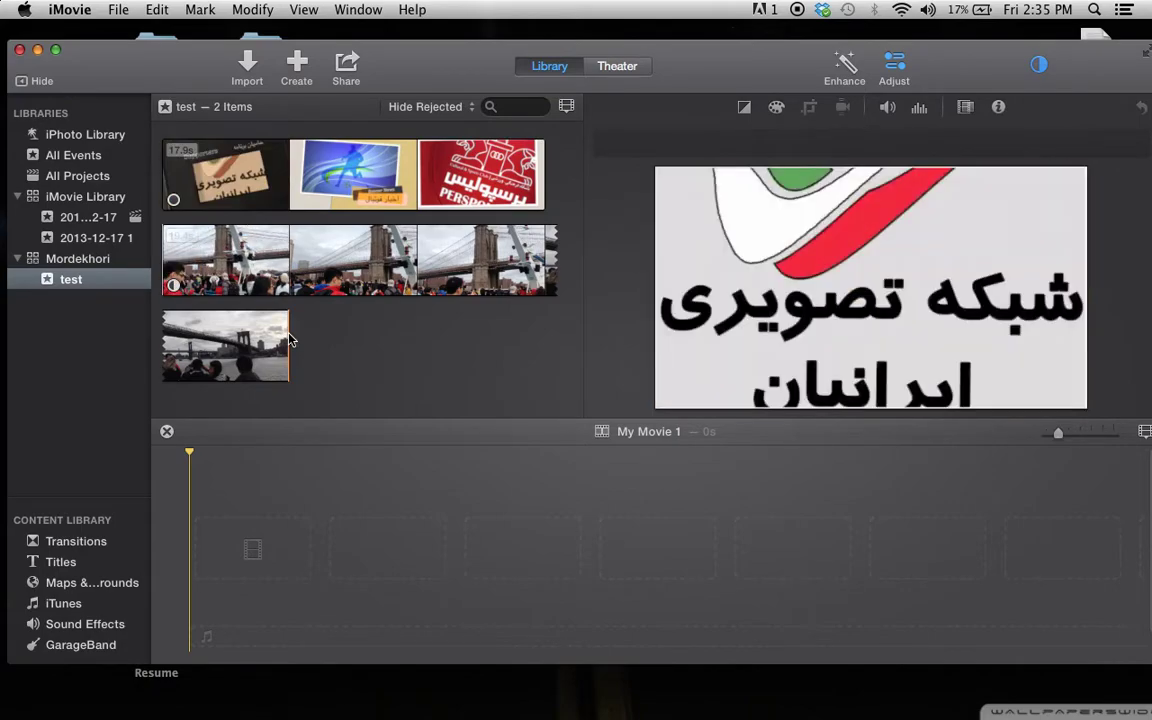
- Drag the 19.4-second bridge clip into the empty timeline, dismissing the unfinished-tasks alert
left_click(258, 255)
left_click_drag(258, 255, 204, 560)
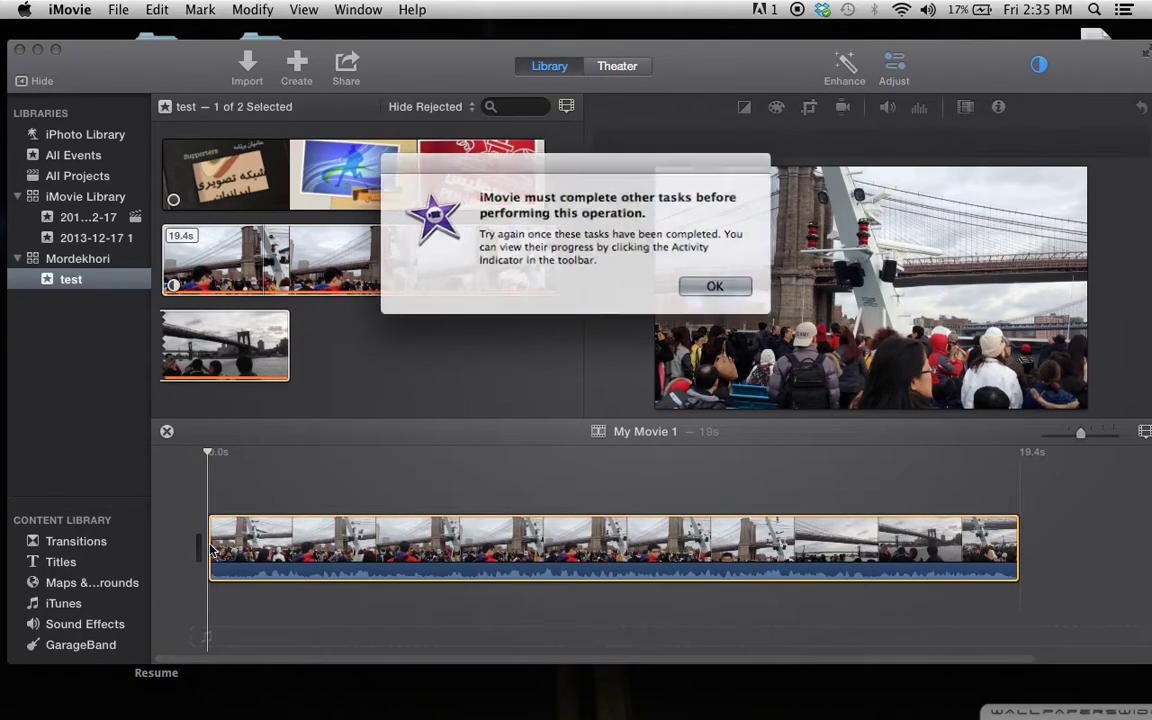
left_click(729, 289)
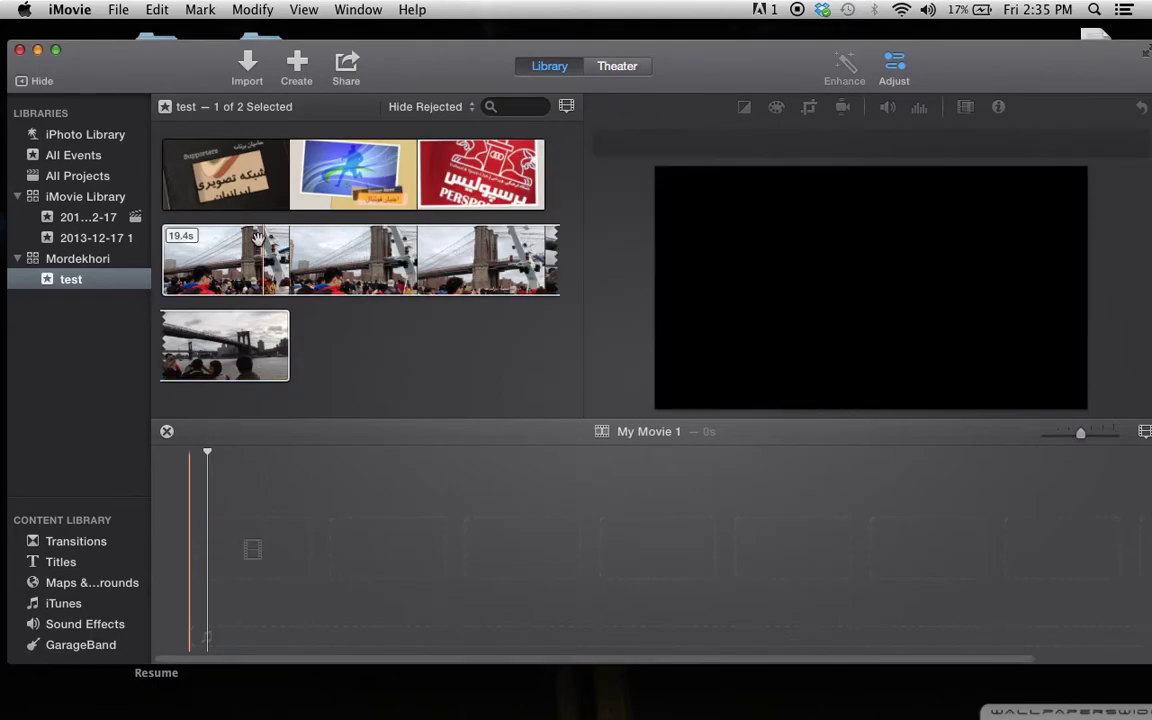
left_click_drag(265, 245, 206, 551)
left_click_drag(282, 511, 319, 483)
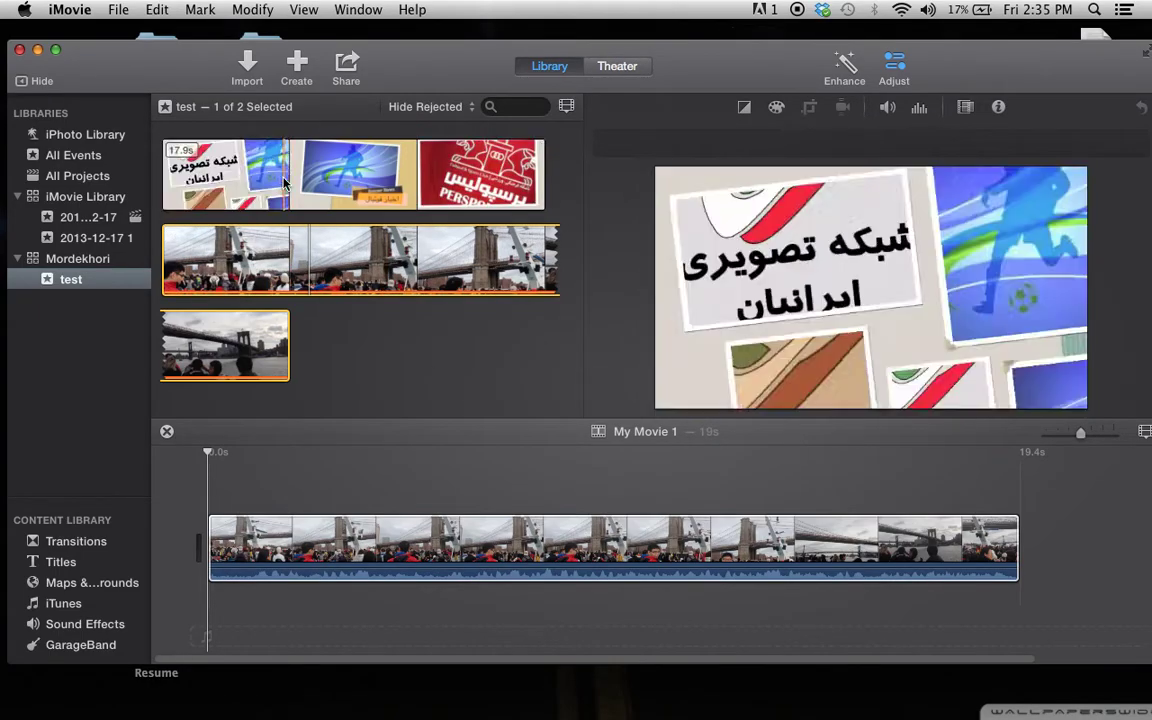
- Lay the 17.9-second supporters clip above the bridge clip as a cutaway starting at 0s
left_click(322, 545)
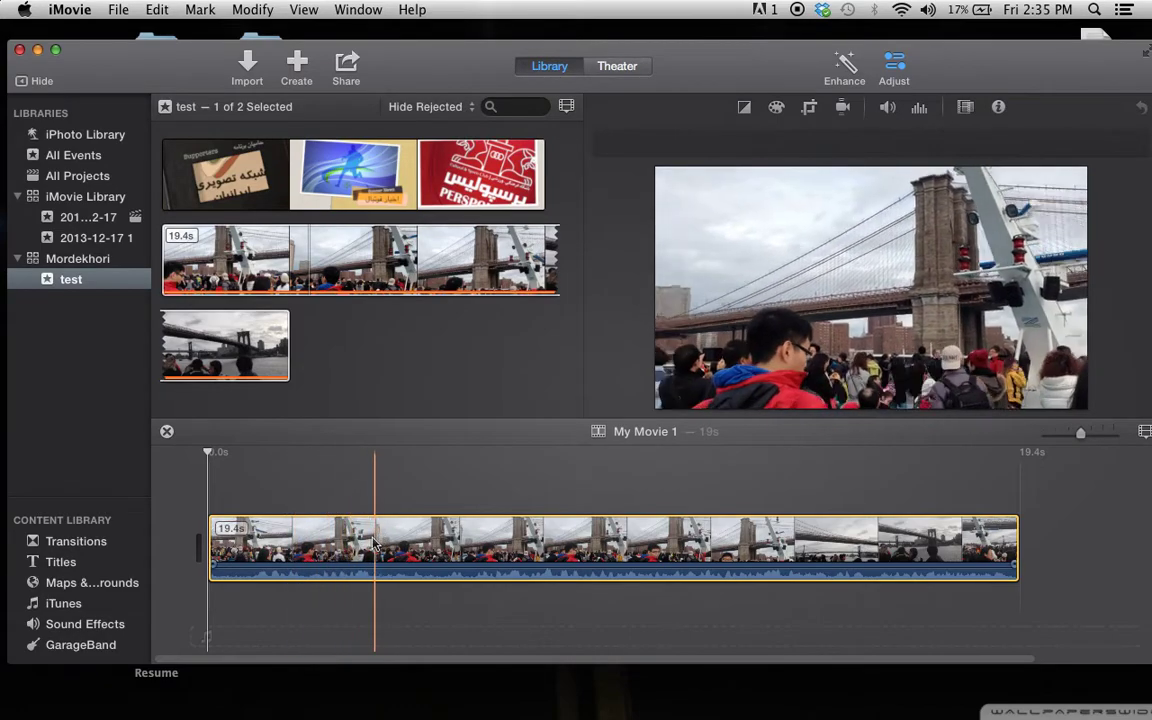
left_click(286, 170)
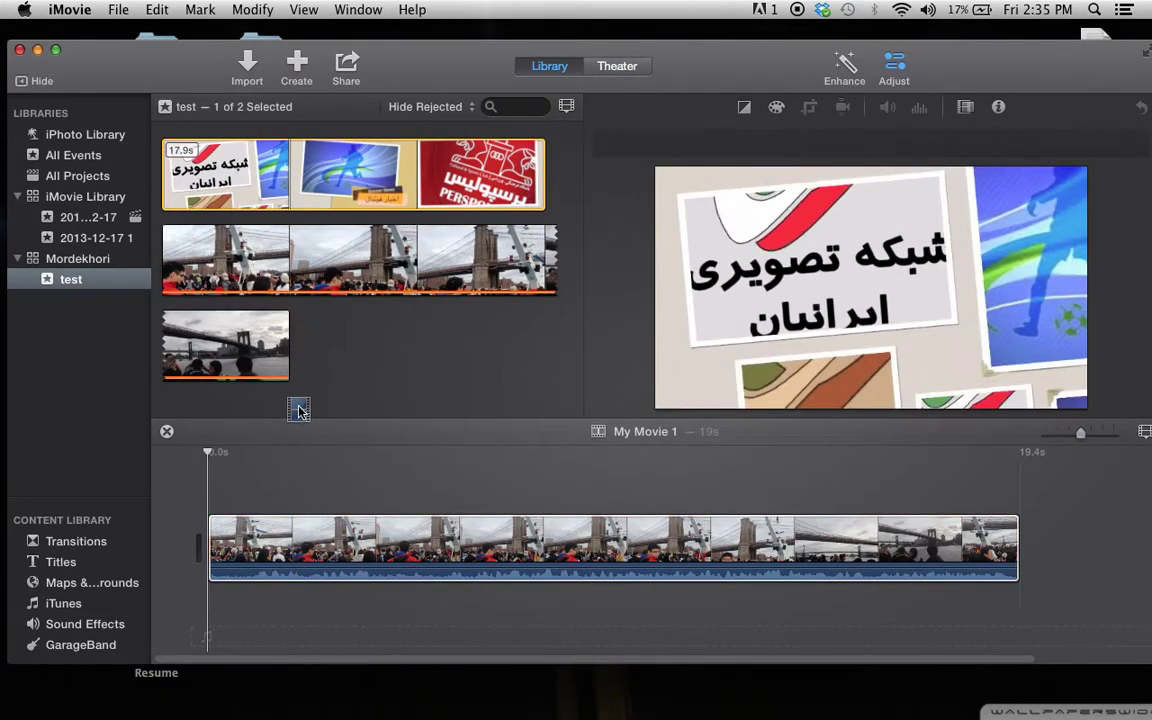
left_click_drag(292, 438, 270, 535)
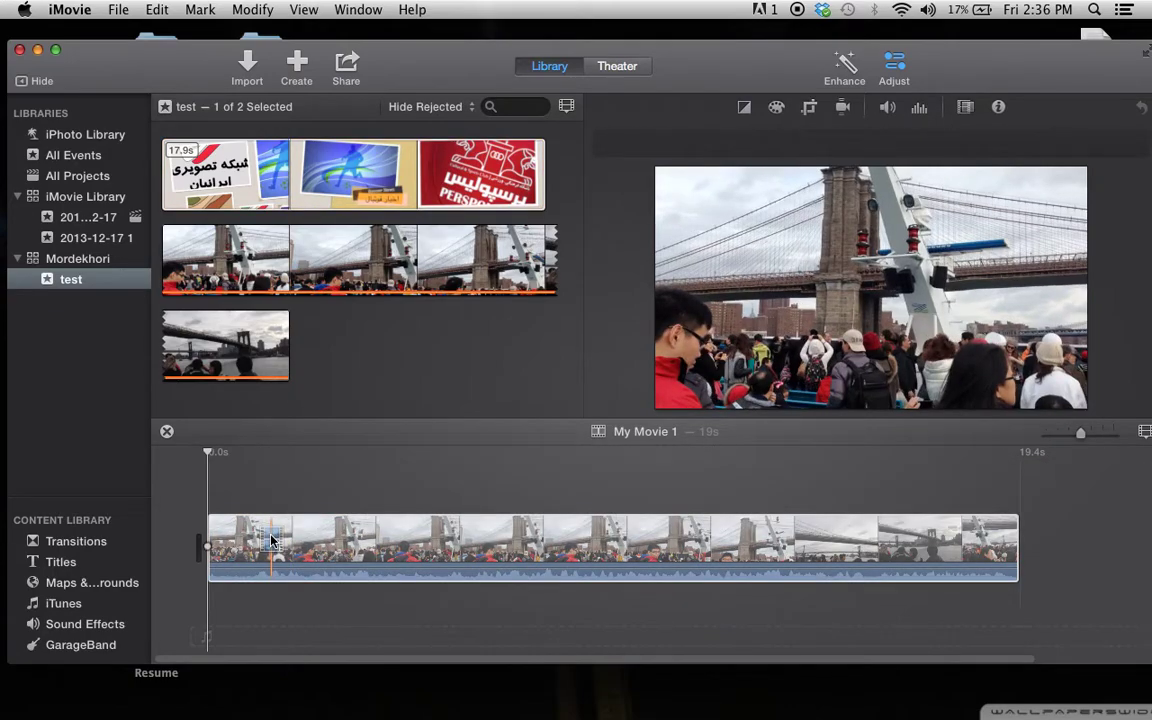
left_click_drag(268, 533, 226, 492)
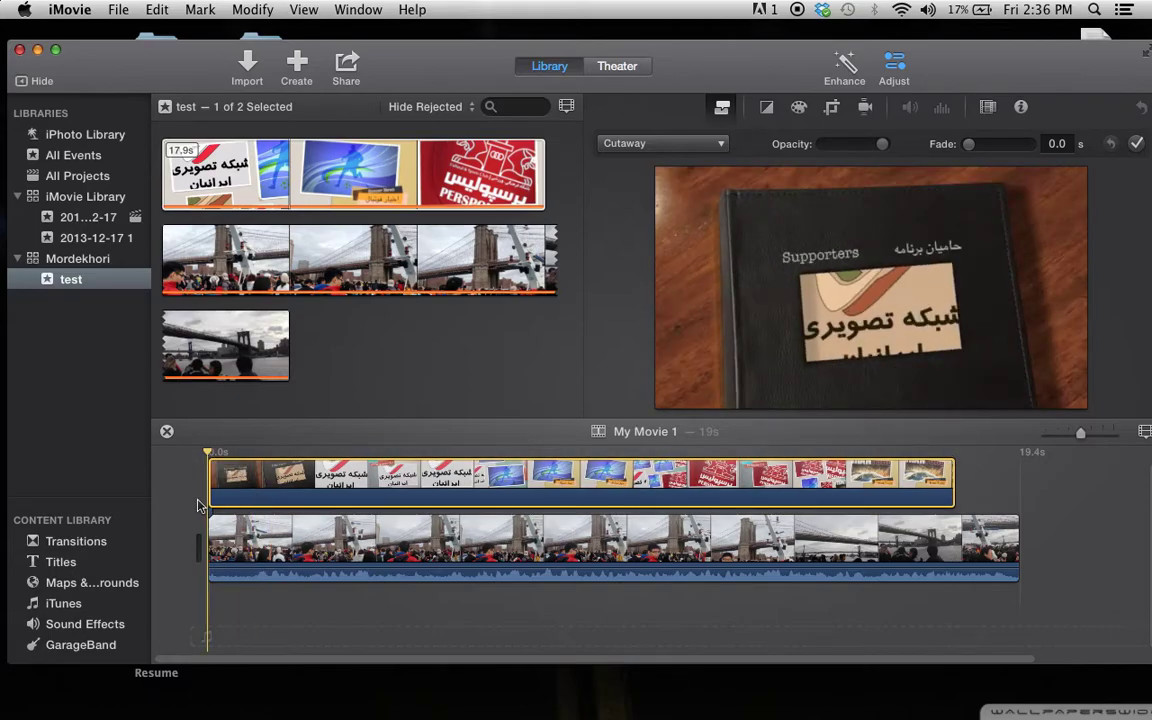
- Play the movie to preview the cutaway, then bring up the overlay clip's context menu
key("space")
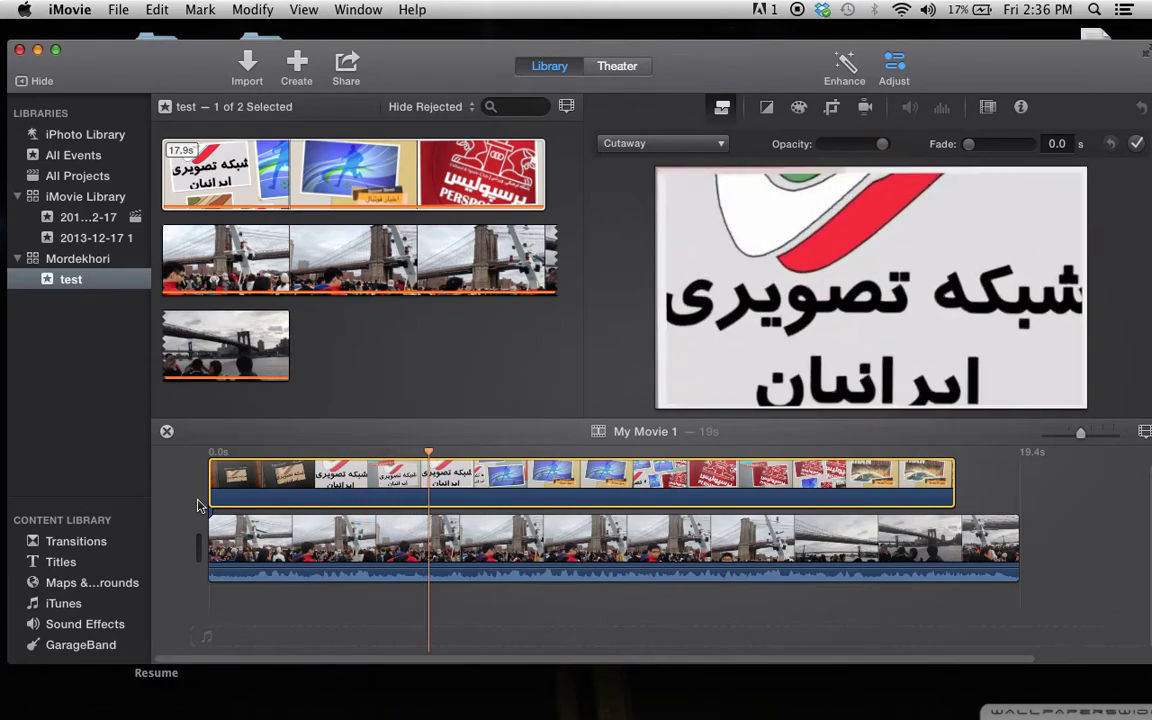
key("space")
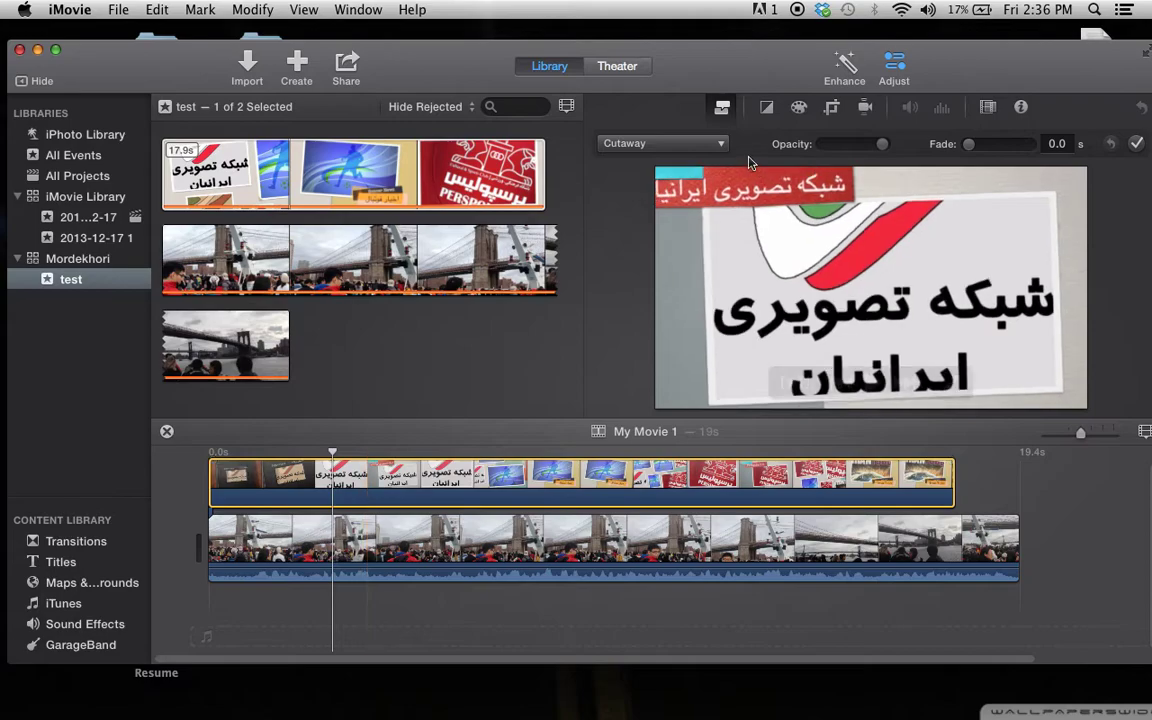
right_click(442, 496)
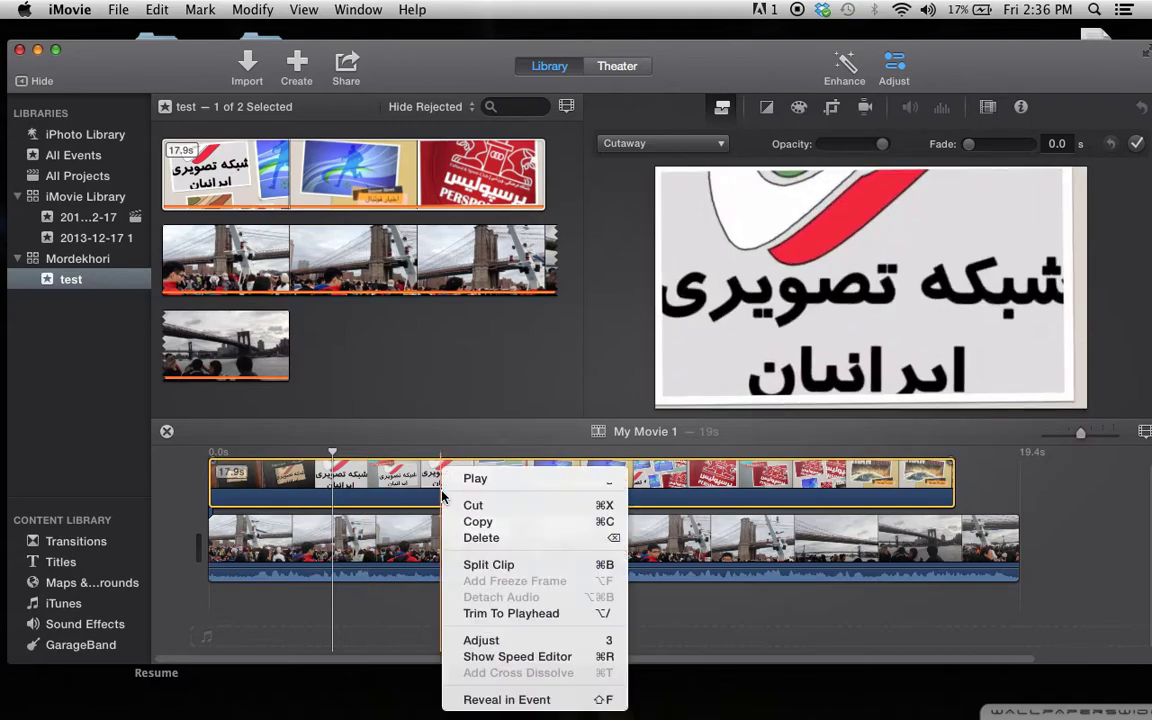
- Set the logo clip's overlay style to Picture in Picture, moved top-left and enlarged
left_click(488, 641)
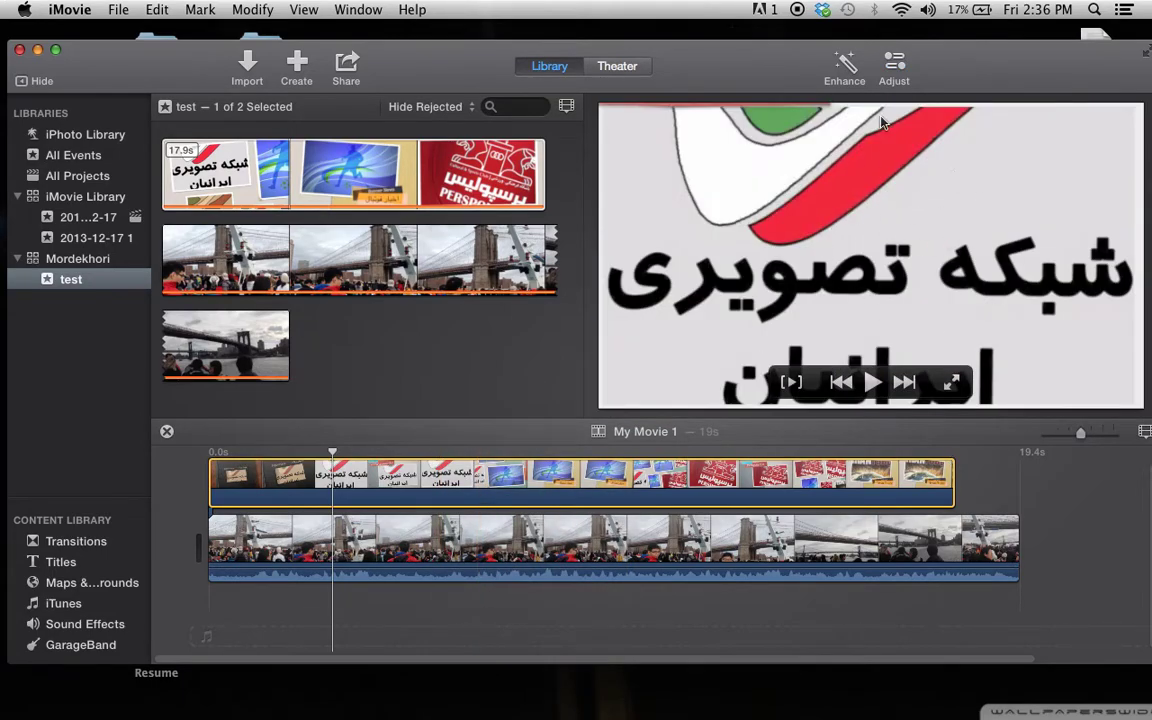
left_click(894, 62)
left_click(684, 147)
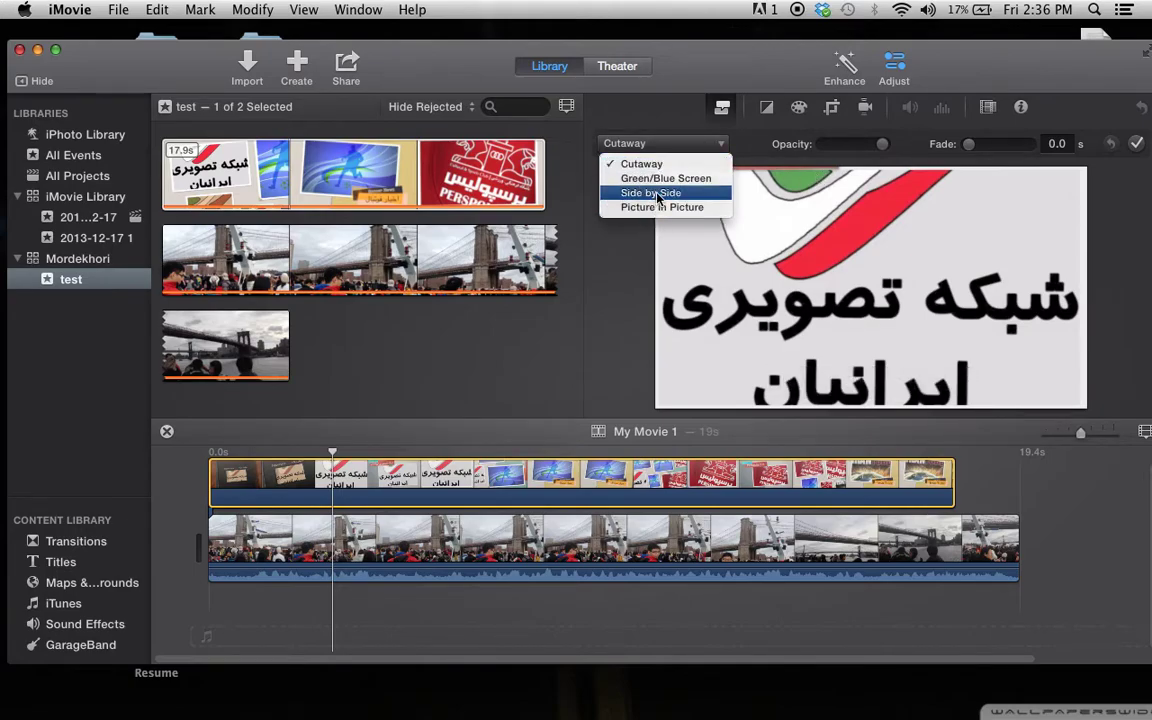
left_click(657, 197)
left_click(657, 148)
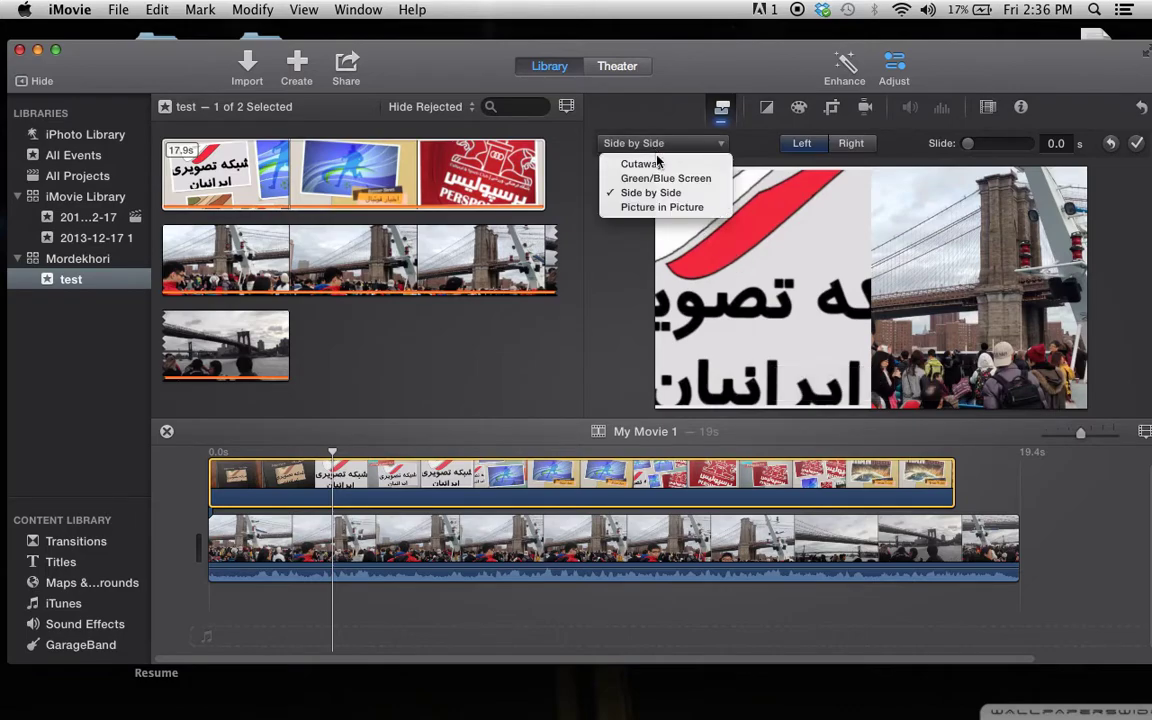
left_click(662, 207)
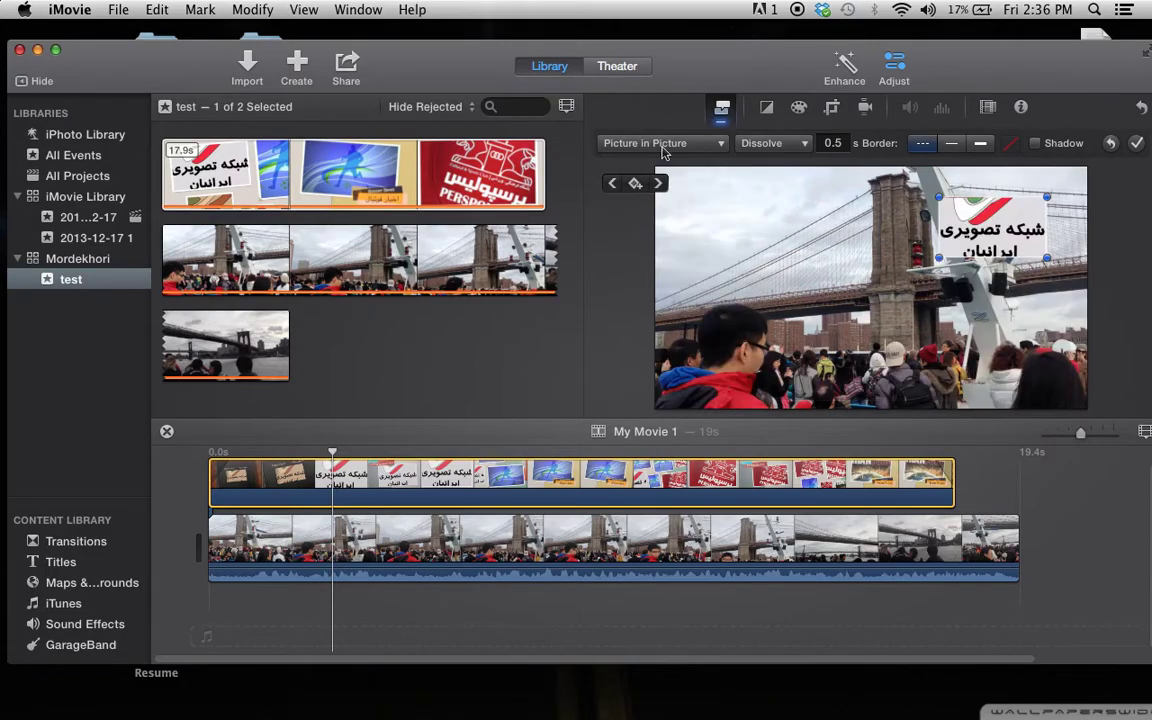
left_click_drag(1005, 233, 848, 305)
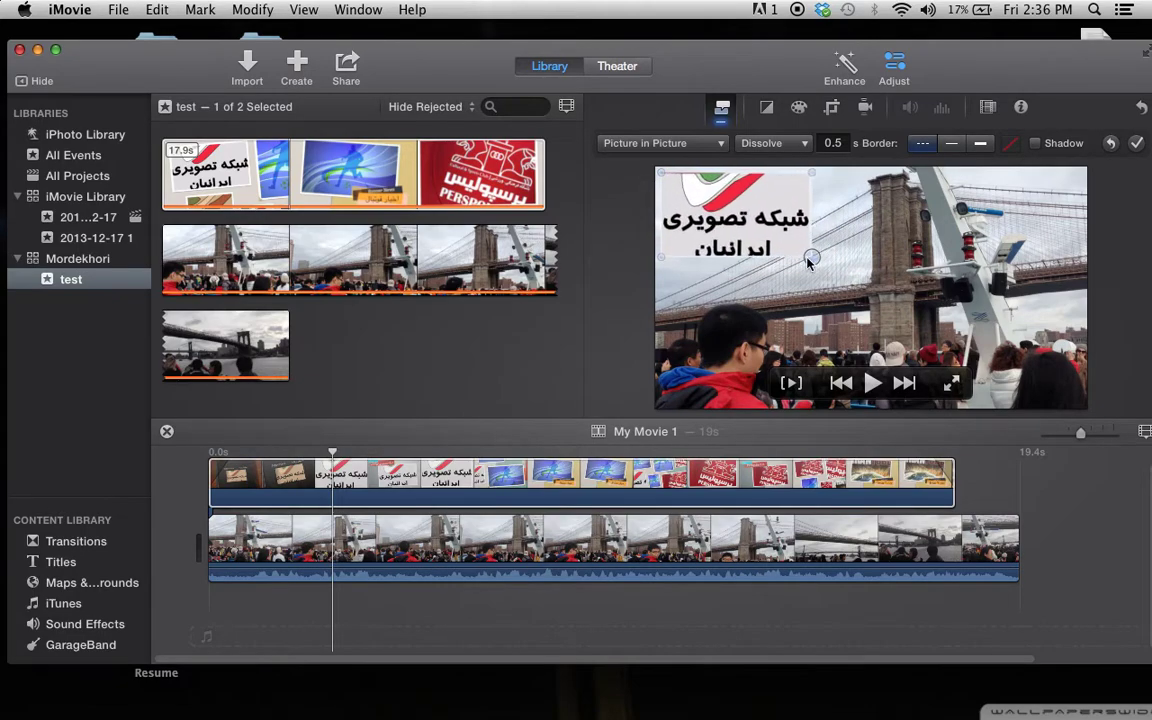
left_click_drag(833, 249, 788, 243)
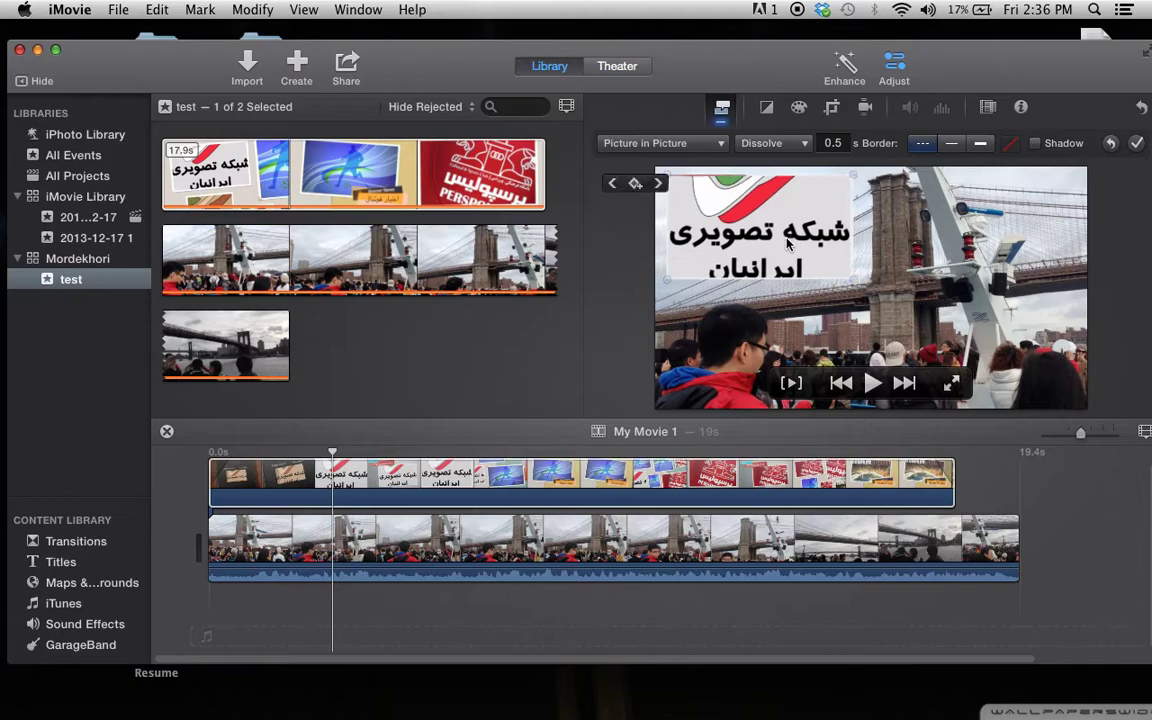
- Raise the logo inset's contrast and set its framing to Crop showing the full image
left_click(799, 110)
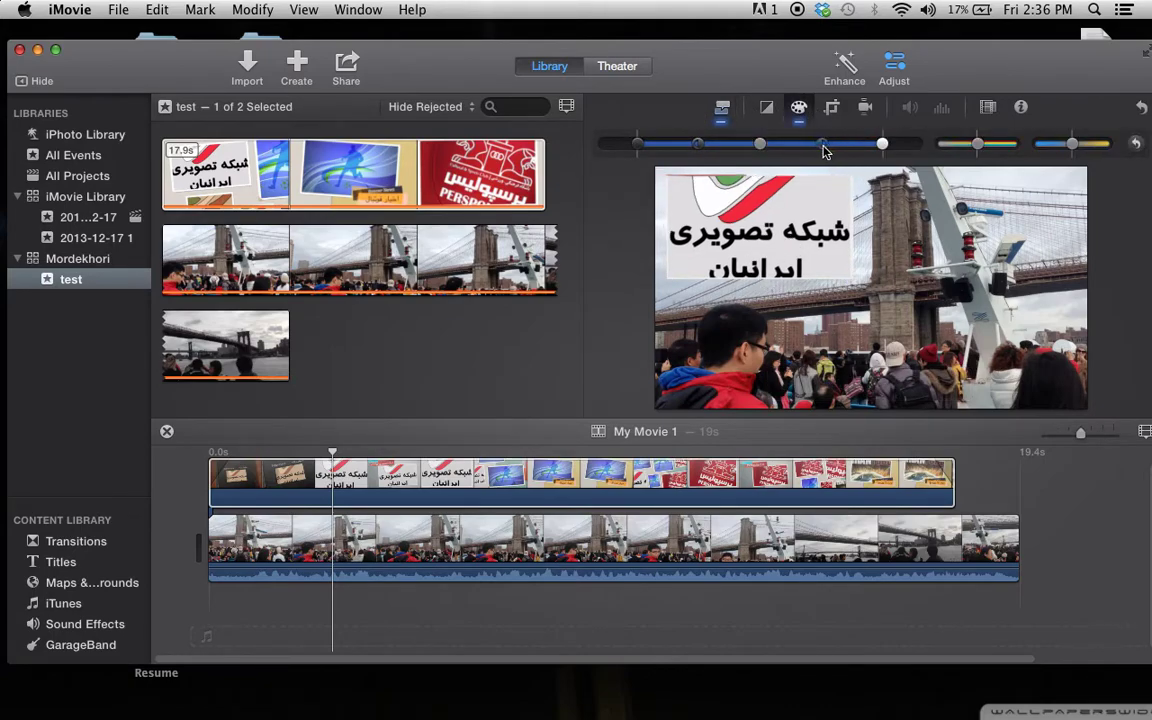
mouse_move(824, 150)
left_mouse_down()
mouse_move(802, 159)
mouse_move(826, 158)
left_mouse_up()
left_click(832, 110)
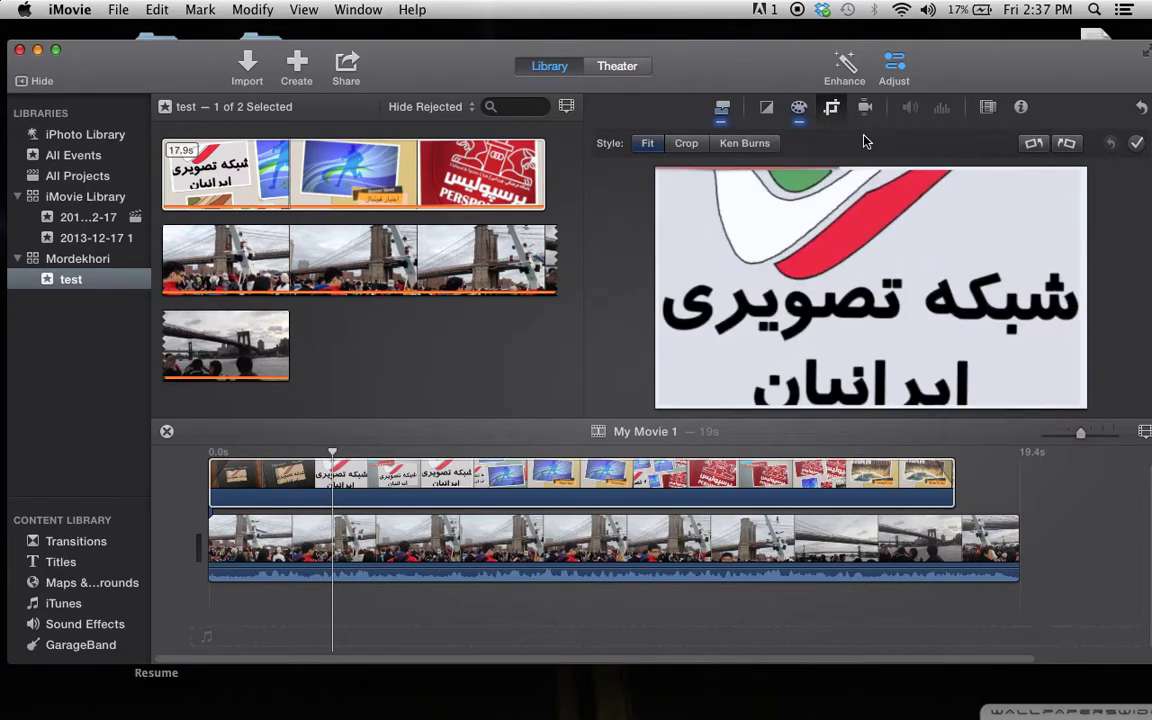
left_click(686, 143)
left_click_drag(665, 401, 611, 403)
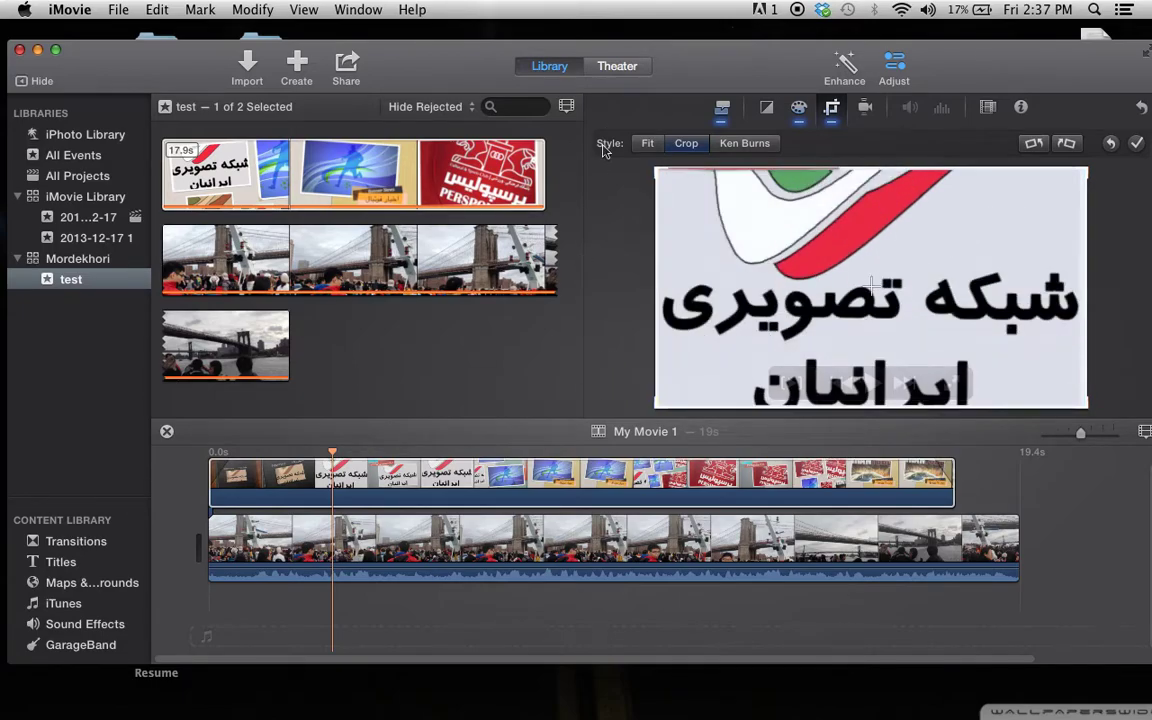
left_click(722, 108)
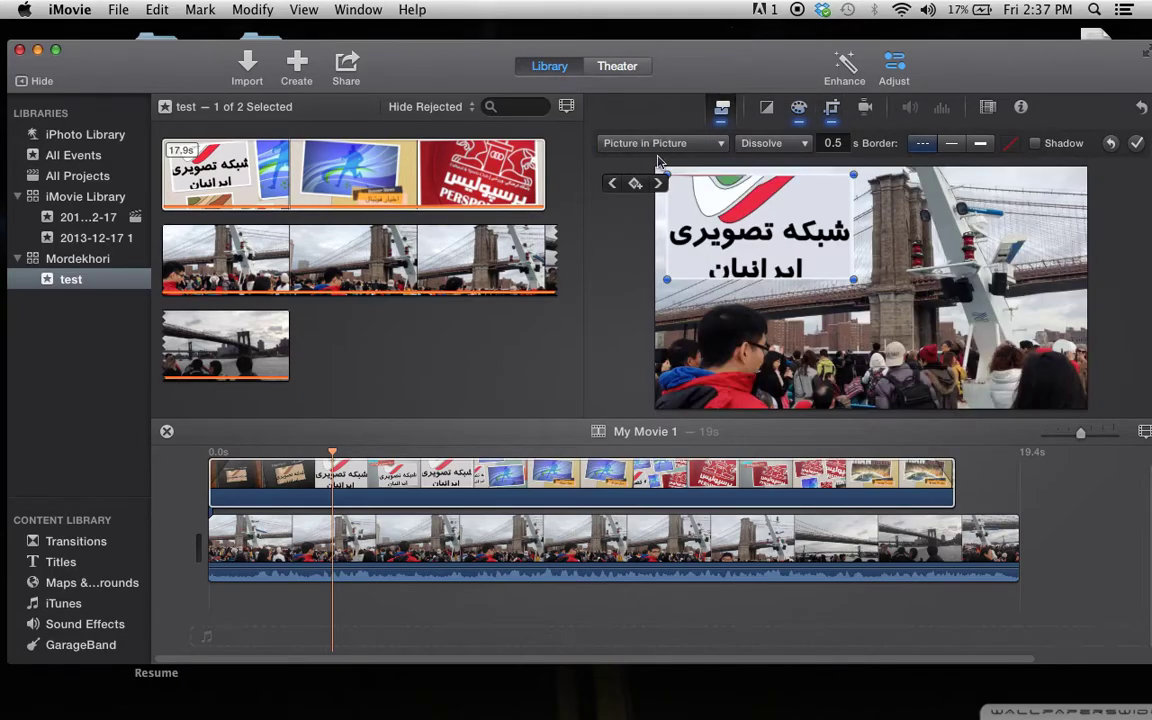
- Move the logo inset into the top-left corner and play the movie from the start
left_click_drag(765, 230, 679, 194)
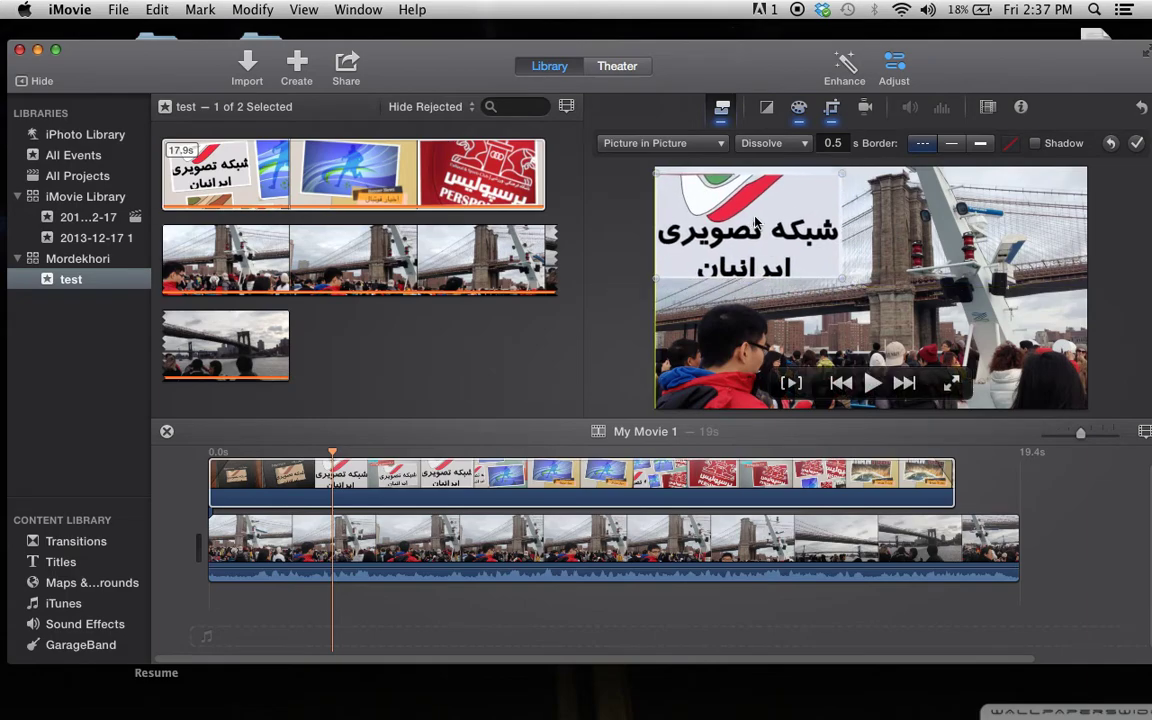
left_click(204, 475)
key("space")
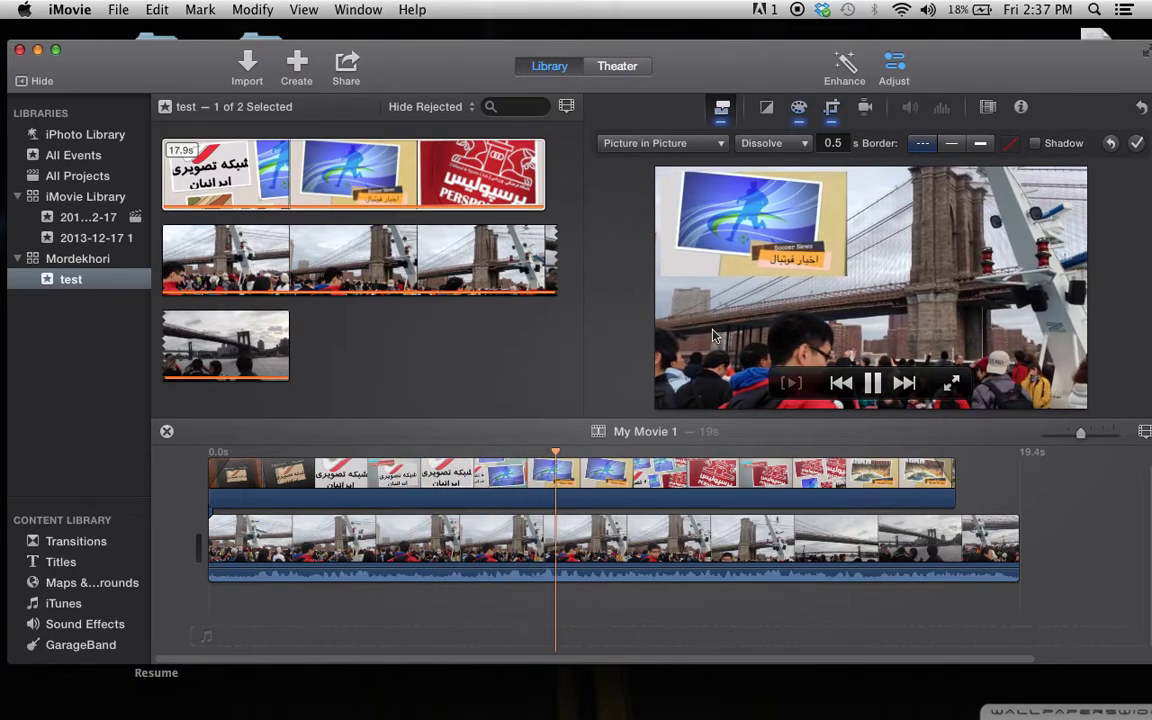
left_click(875, 385)
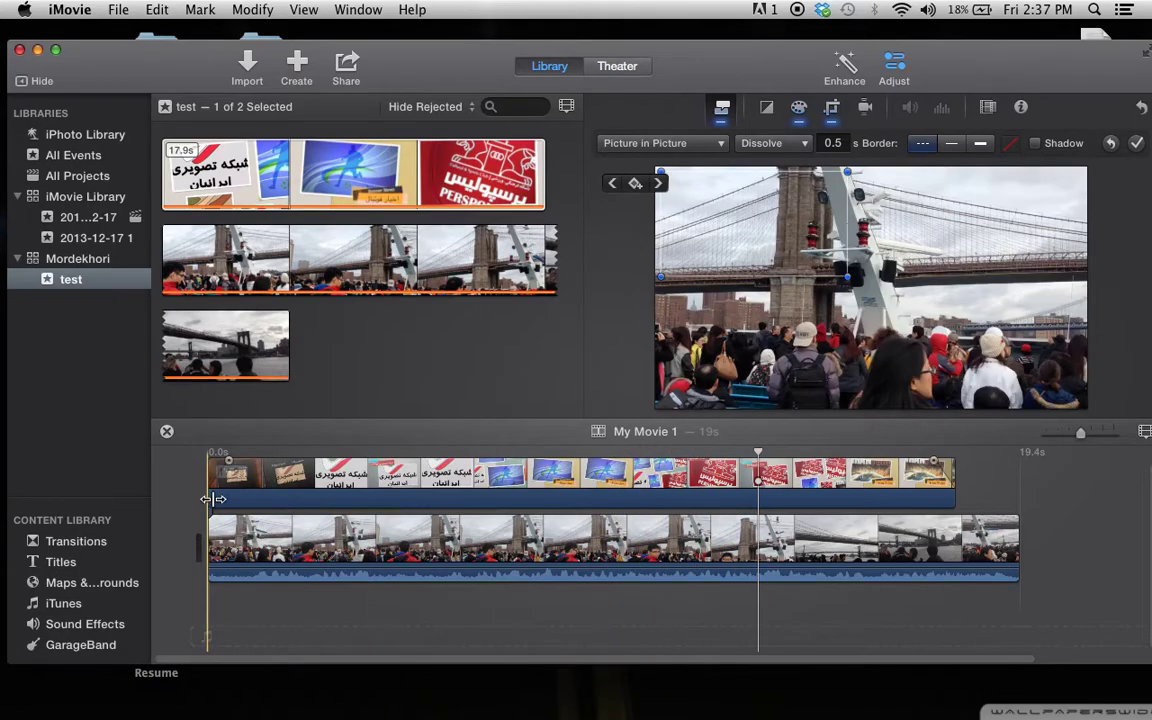
right_click(304, 462)
left_click(283, 489)
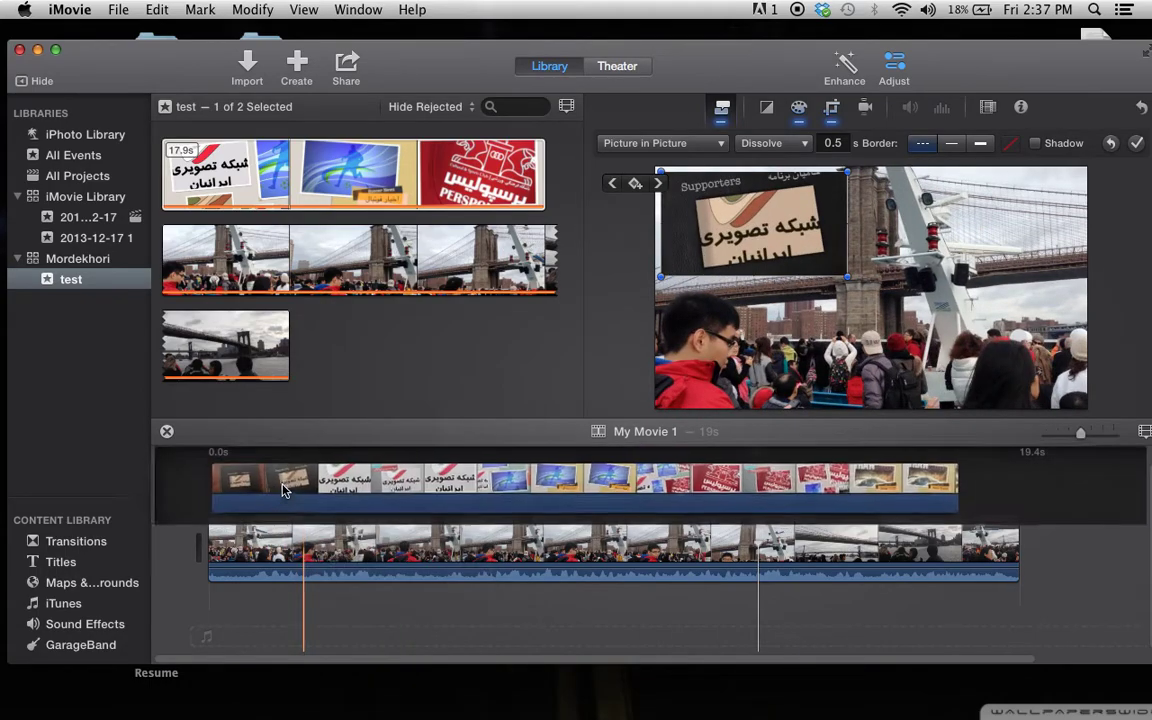
left_click(182, 484)
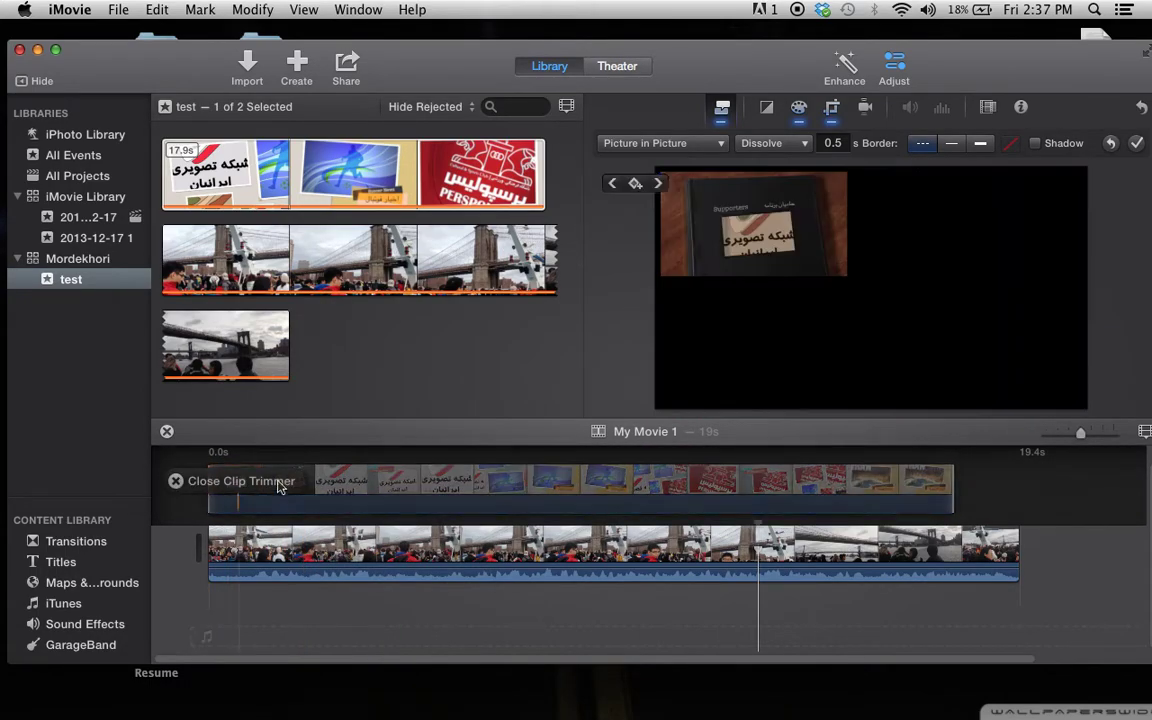
right_click(358, 470)
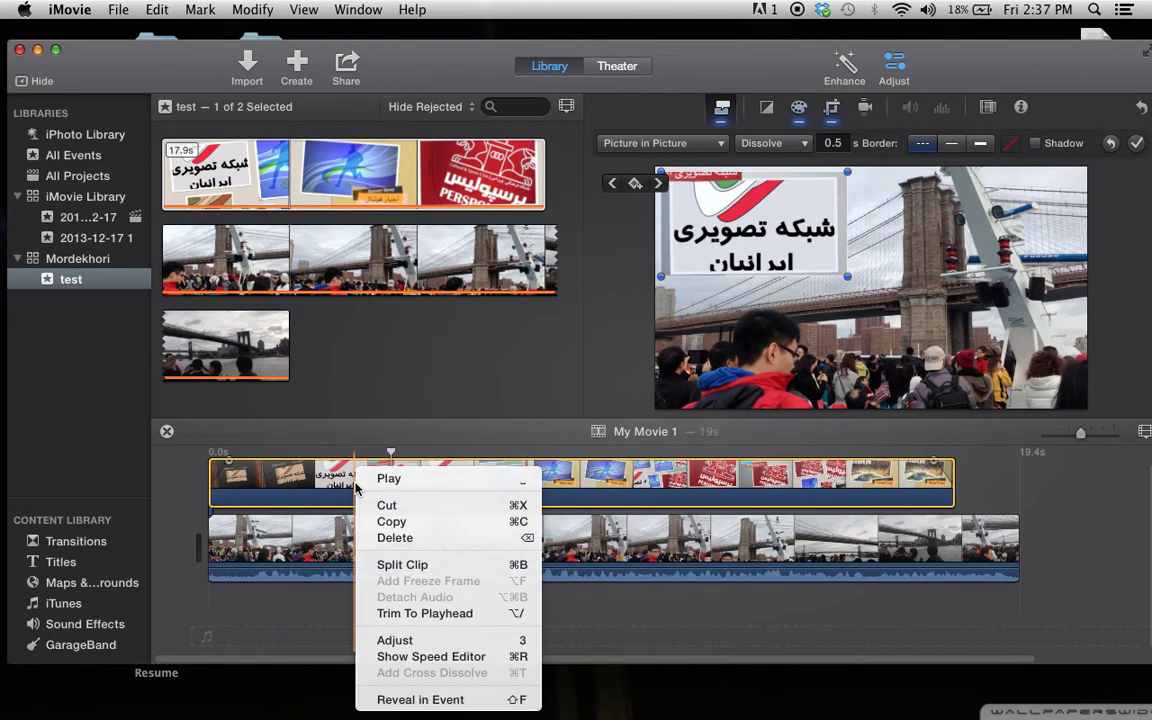
left_click(403, 641)
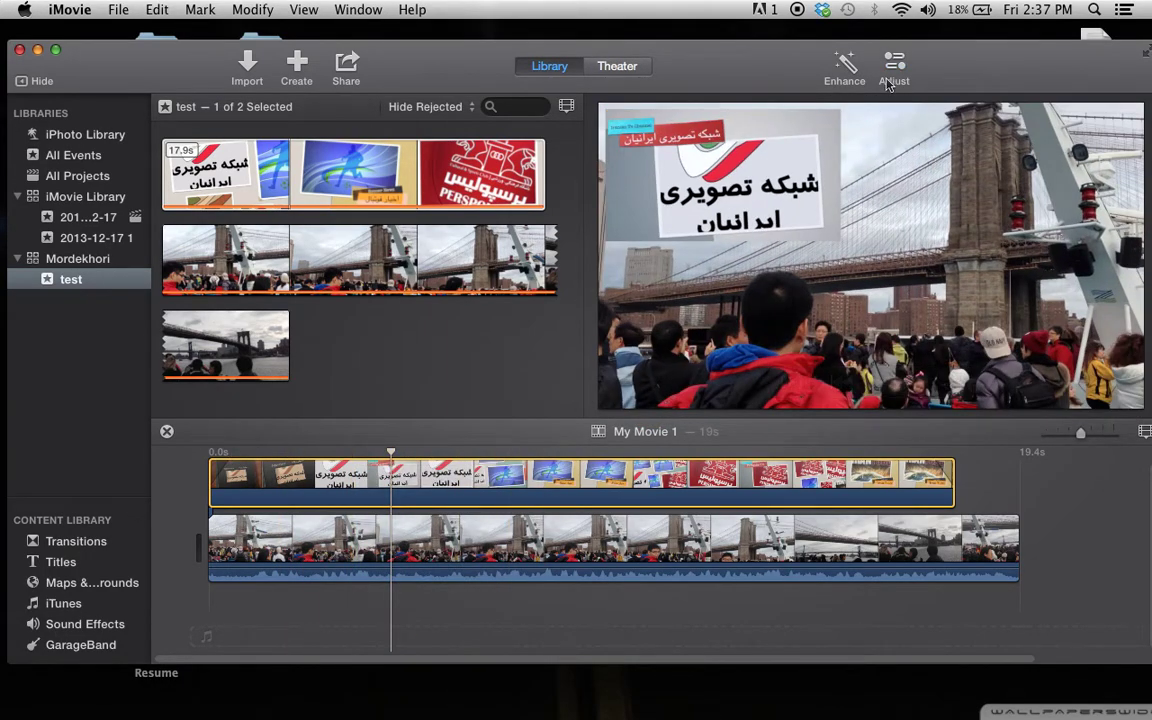
left_click(895, 70)
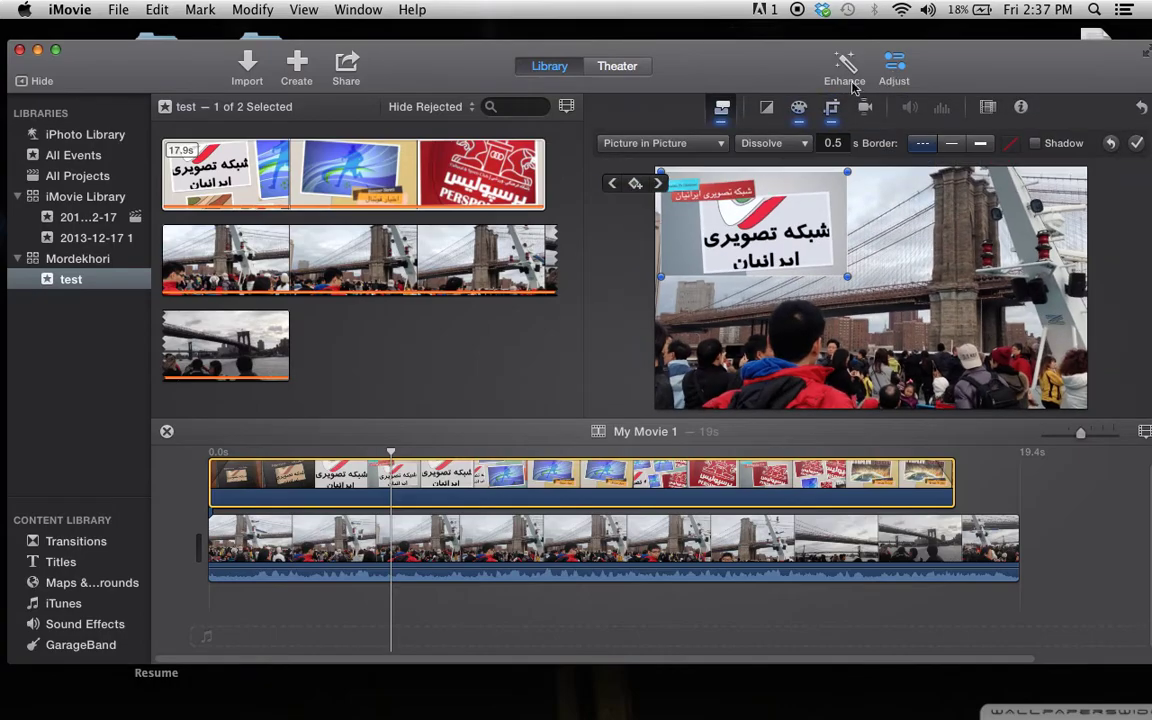
left_click(667, 147)
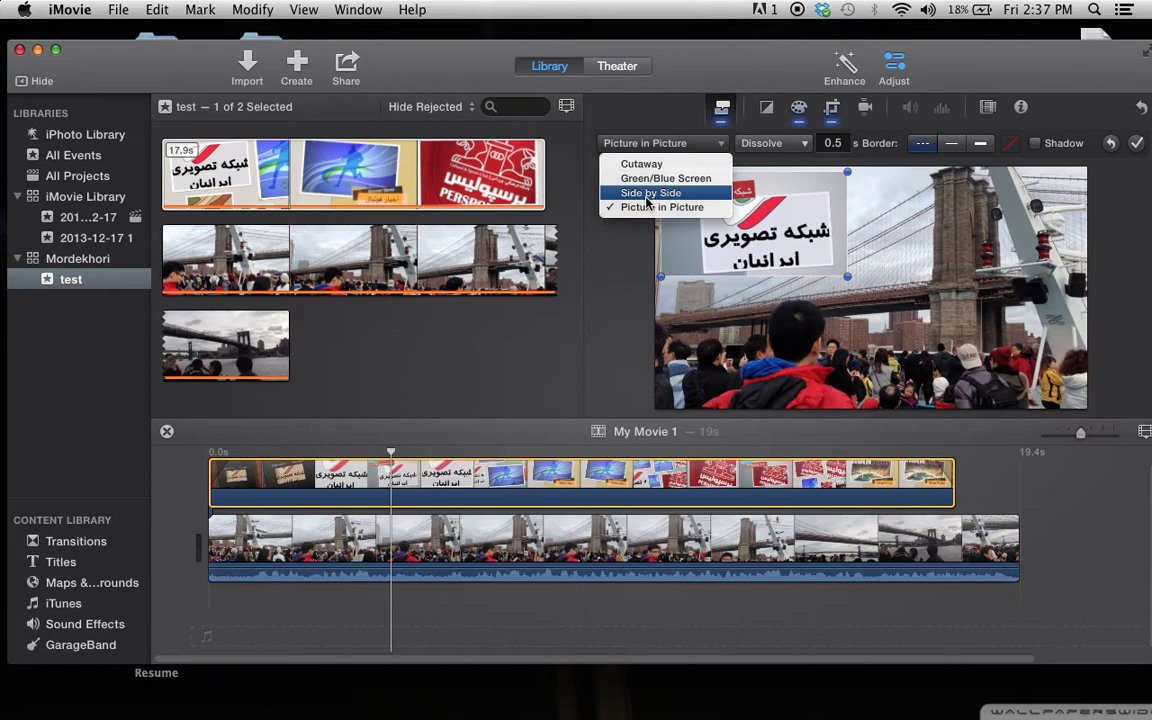
left_click(635, 296)
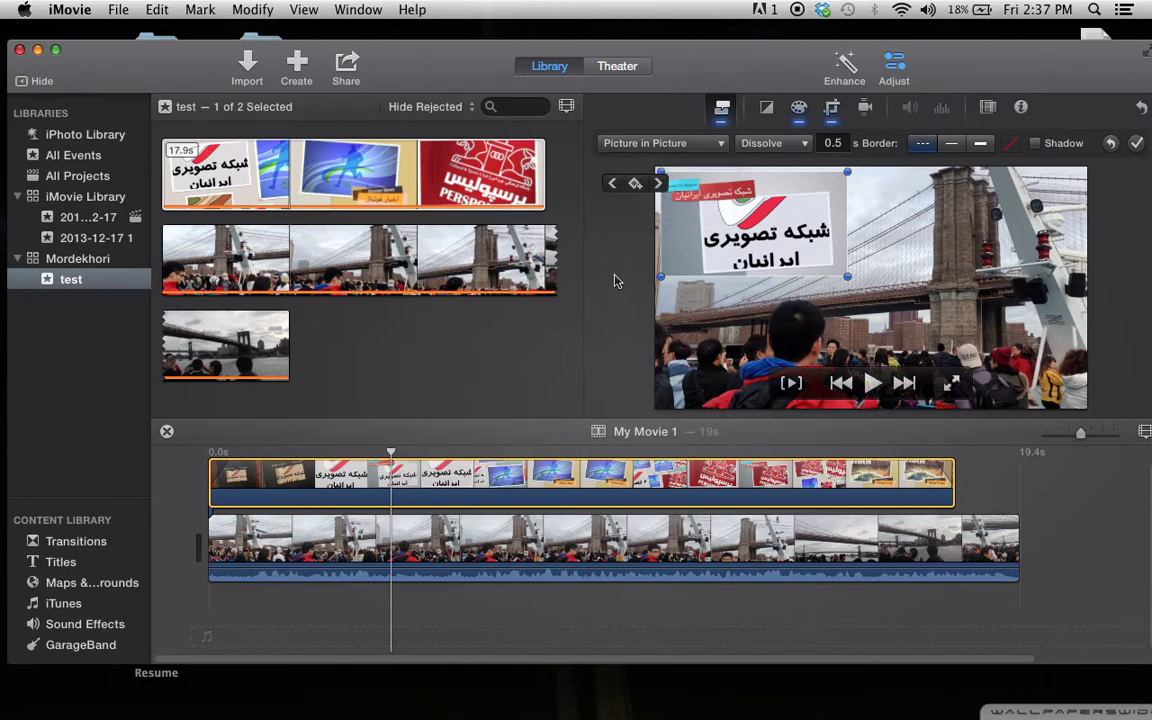